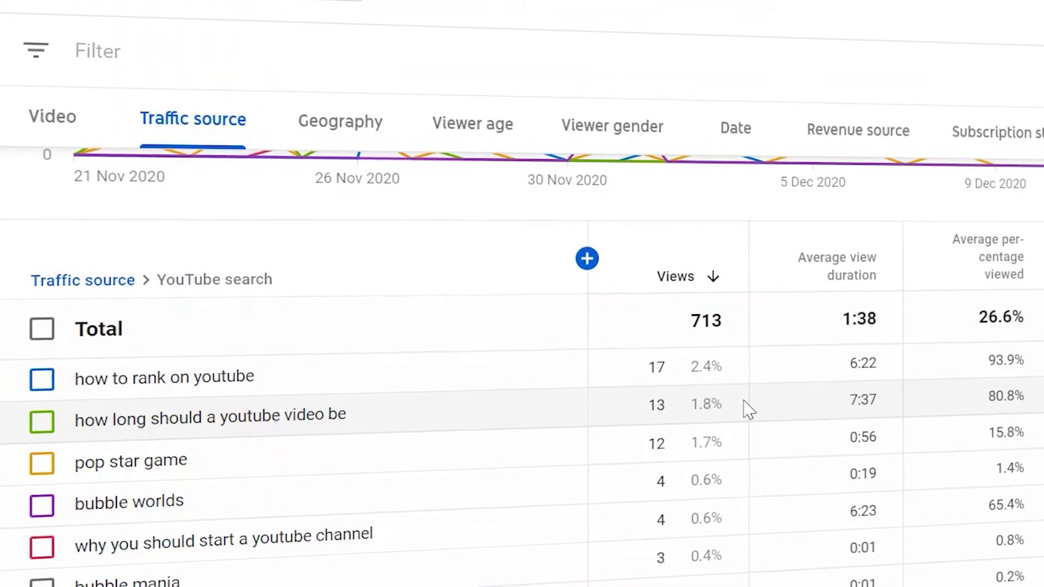
Examine the search terms and their views in the YouTube search traffic source report
scroll(750, 408, "up", 3)
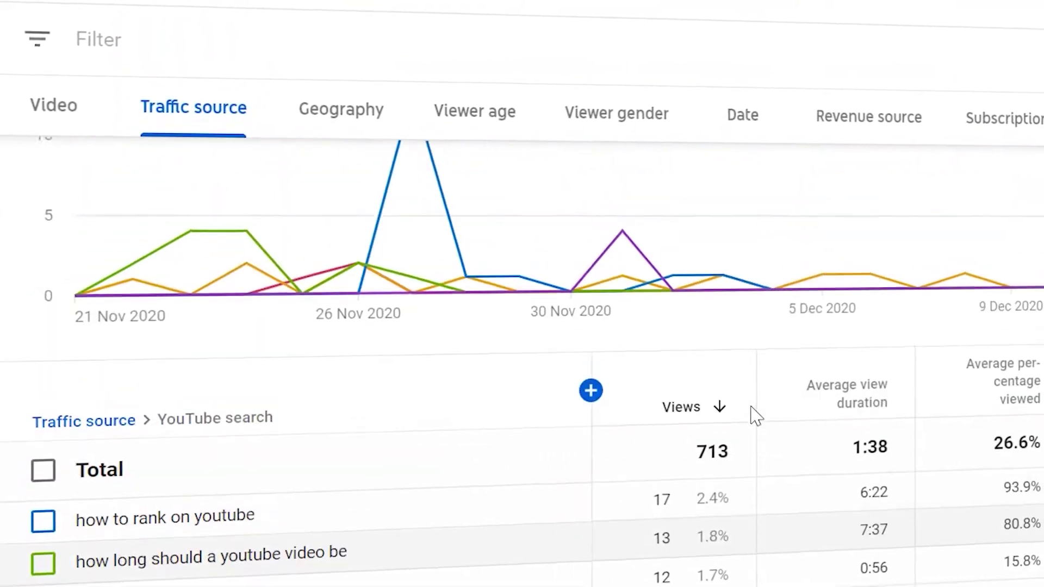
scroll(754, 405, "down", 3)
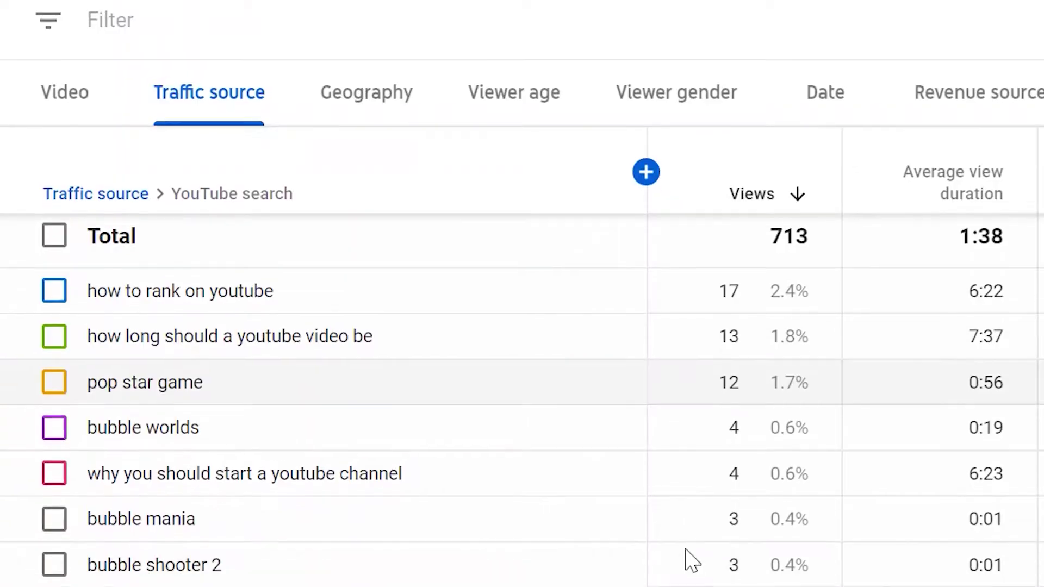
scroll(687, 559, "down", 1)
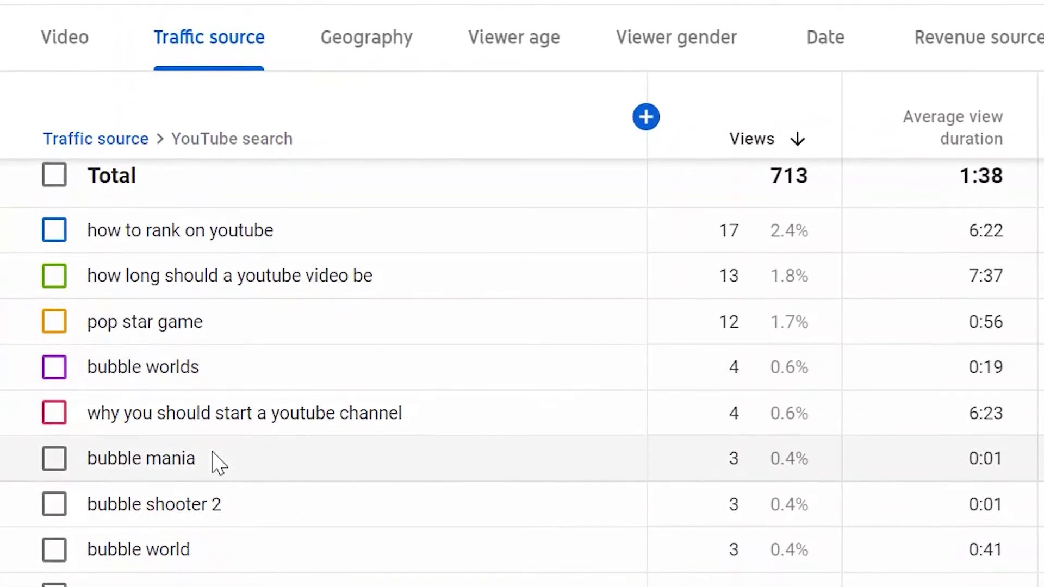
scroll(433, 409, "up", 2)
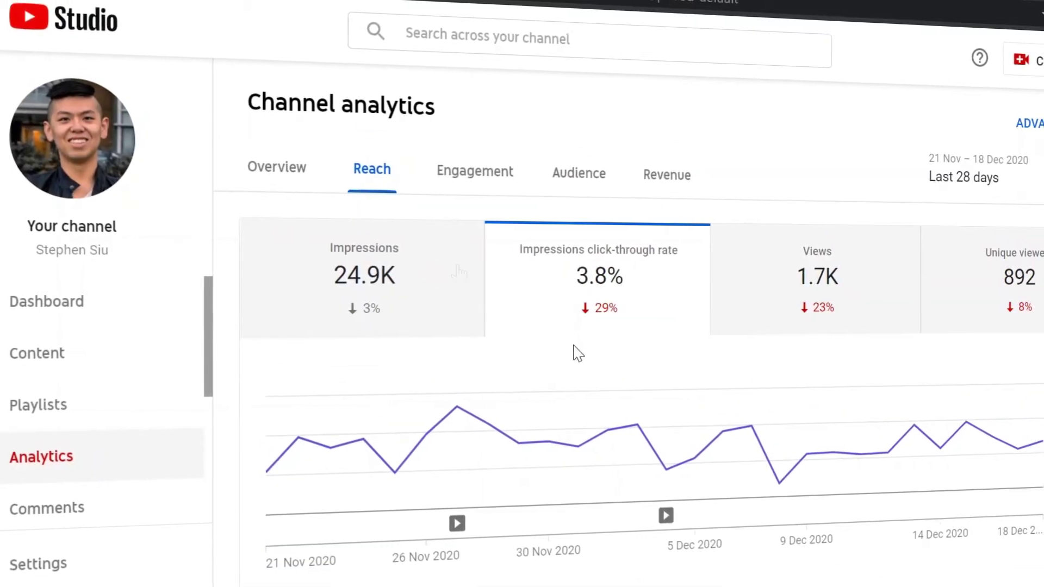
Open the full report for the External traffic source from the channel's Reach analytics
scroll(577, 353, "down", 8)
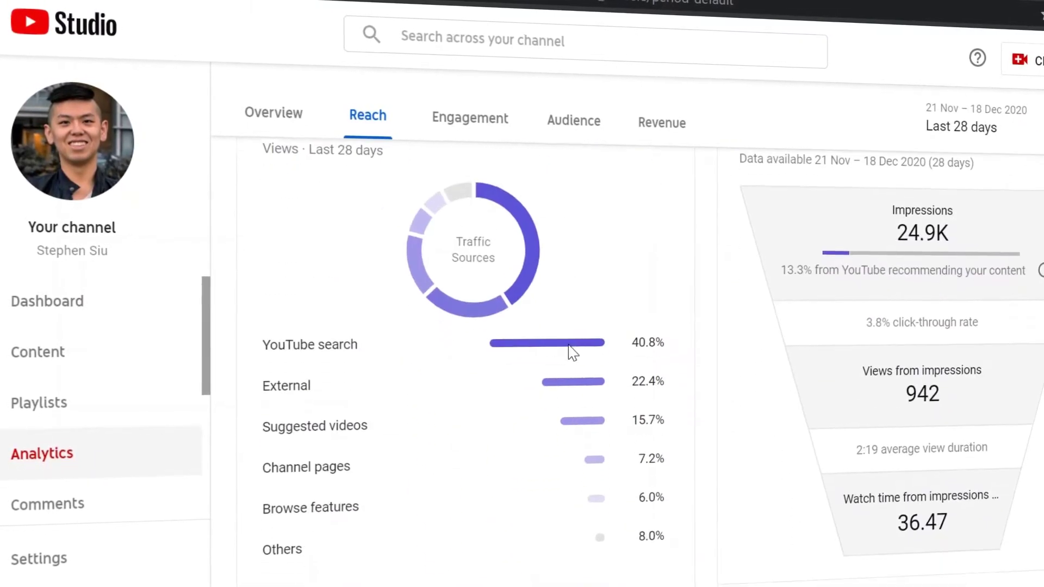
scroll(572, 352, "down", 10)
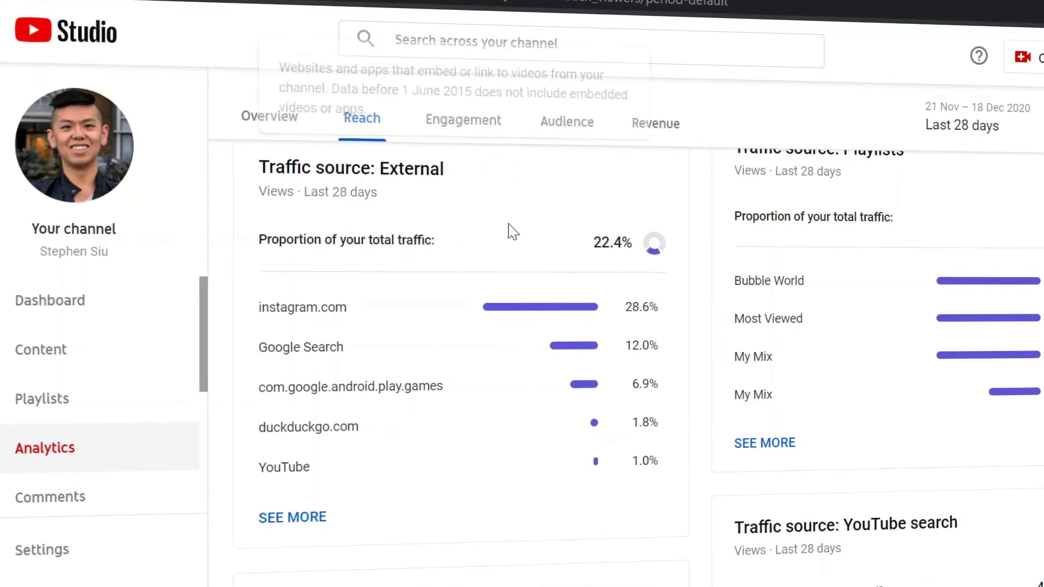
left_click(301, 523)
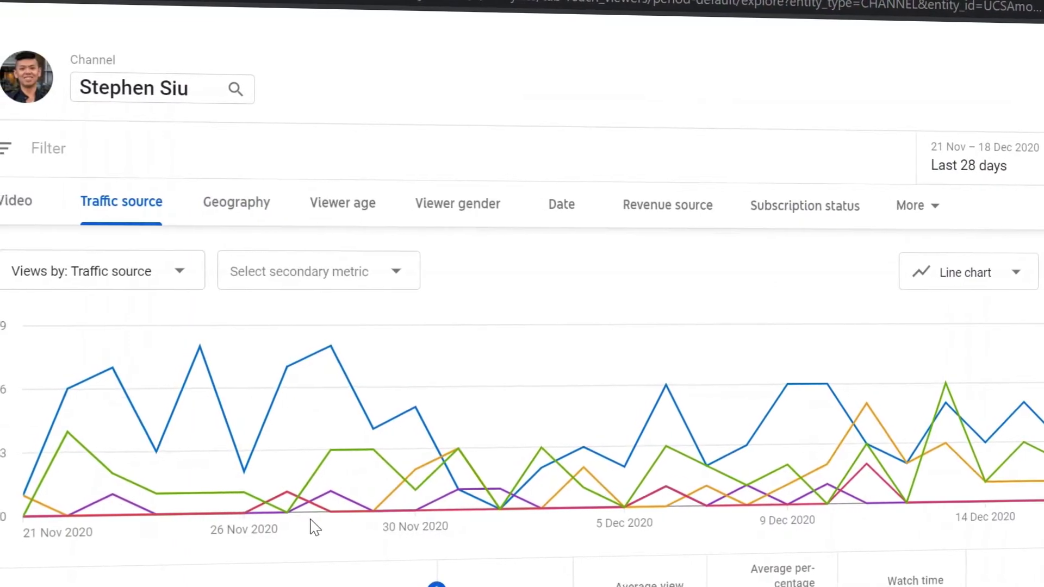
Examine the external sites and their view statistics, and close the detailed report to return to the Reach overview
scroll(589, 508, "down", 3)
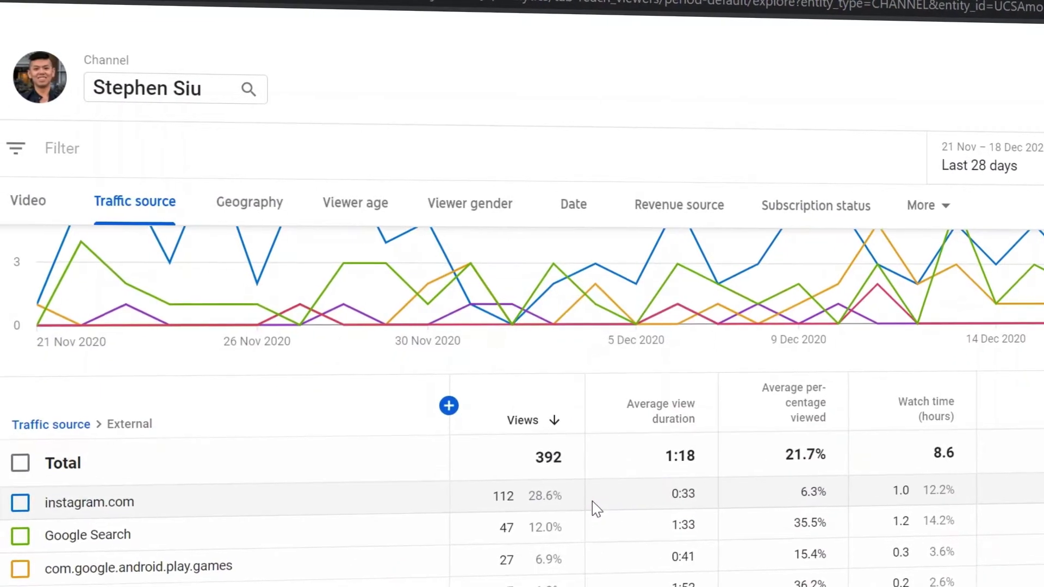
scroll(634, 445, "down", 3)
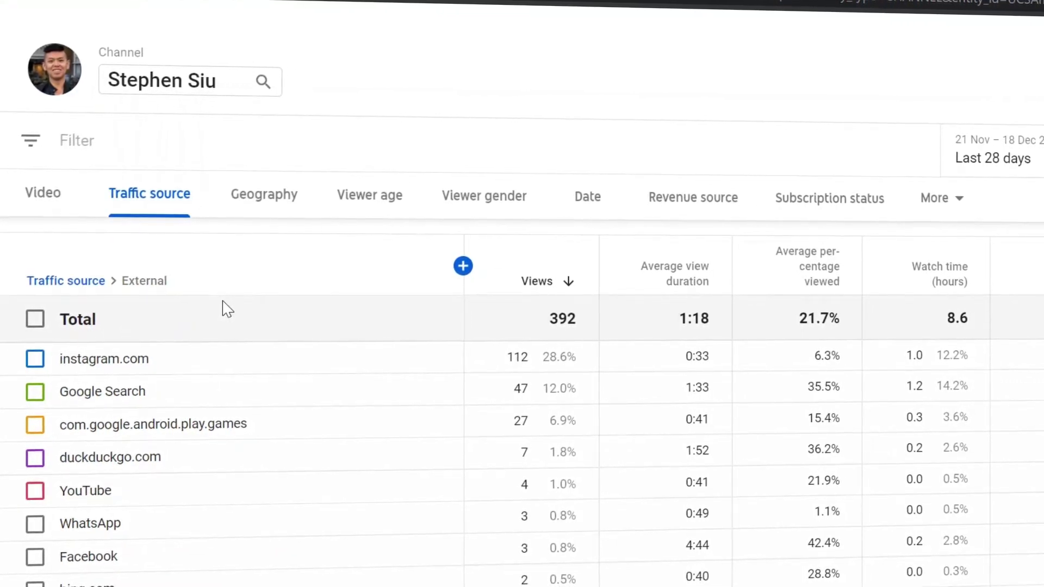
scroll(228, 413, "down", 1)
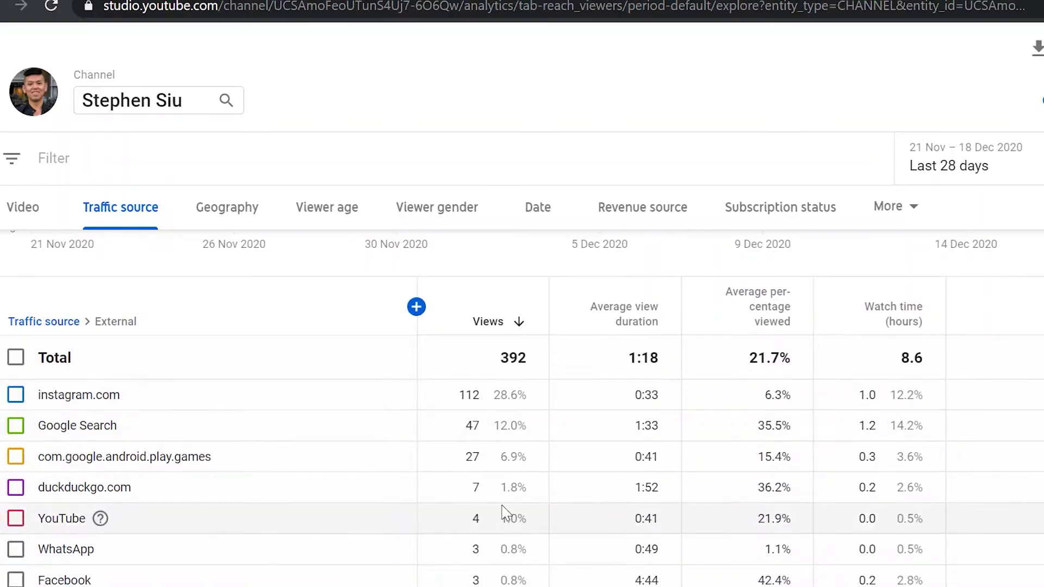
scroll(878, 350, "up", 5)
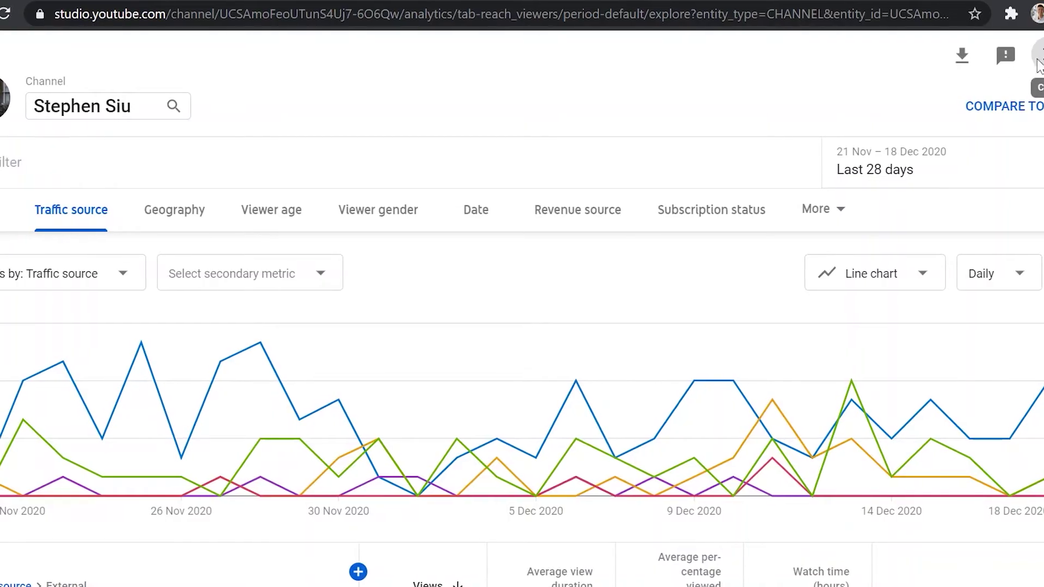
left_click(1036, 61)
scroll(467, 459, "up", 10)
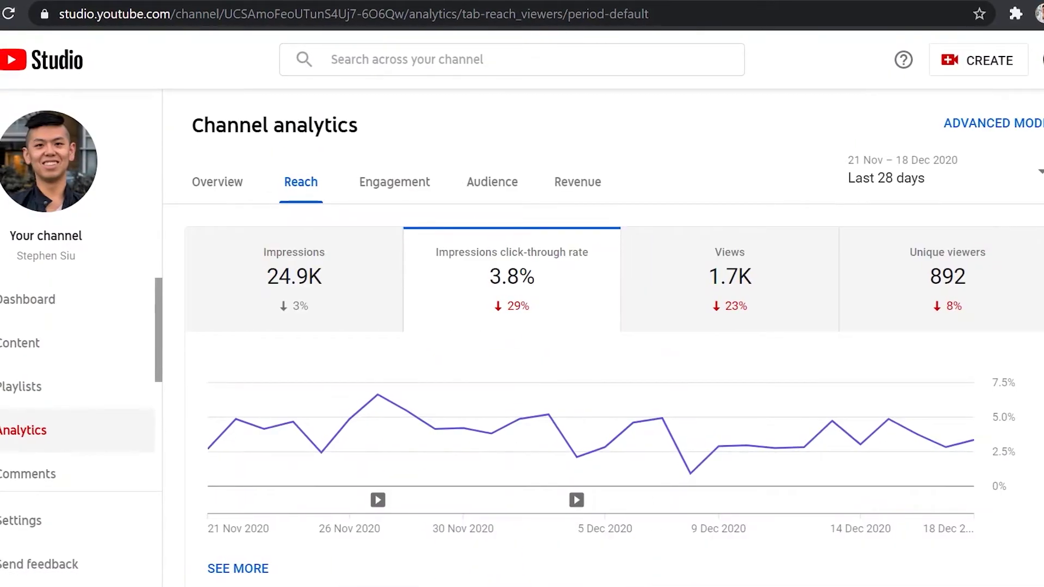
right_click(457, 67)
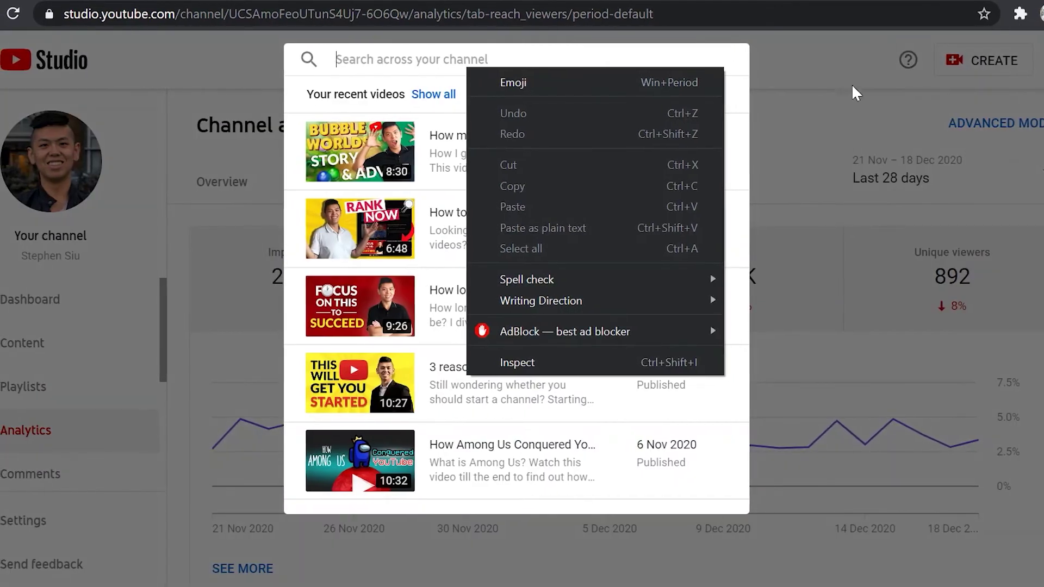
left_click(746, 59)
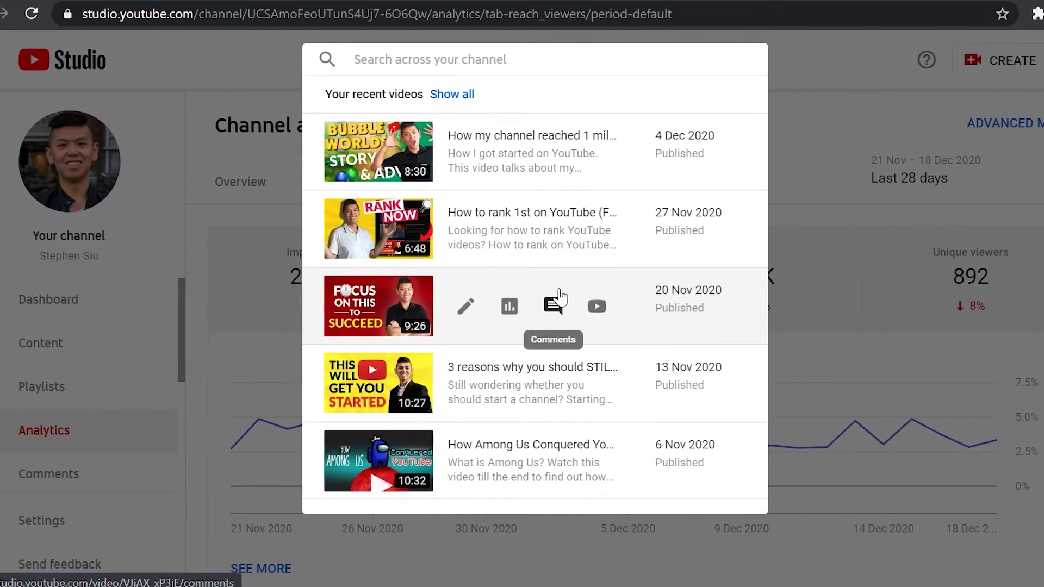
left_click(841, 136)
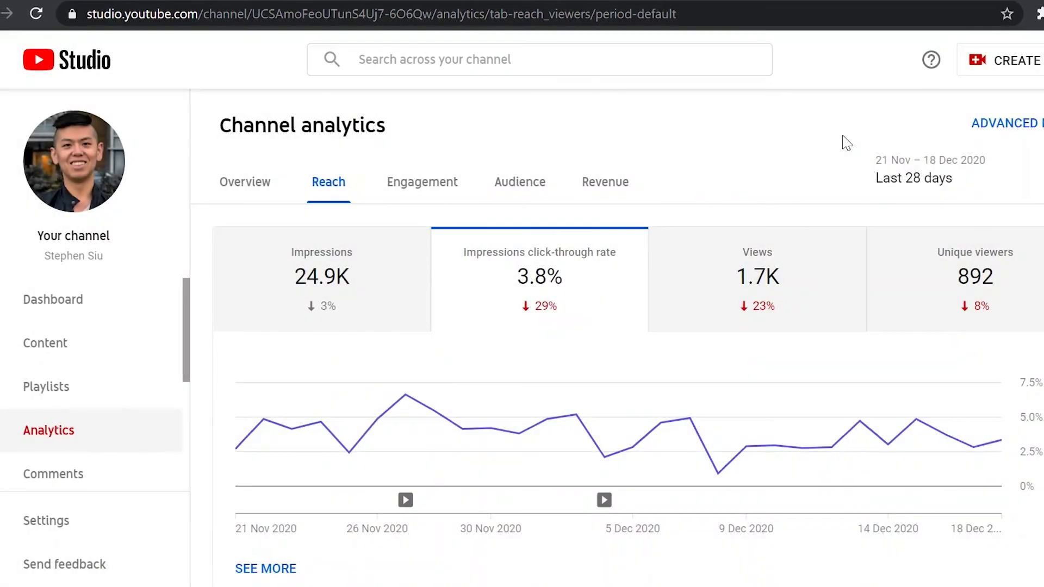
Review the traffic source types and the External traffic breakdown in the Reach analytics
scroll(581, 246, "down", 10)
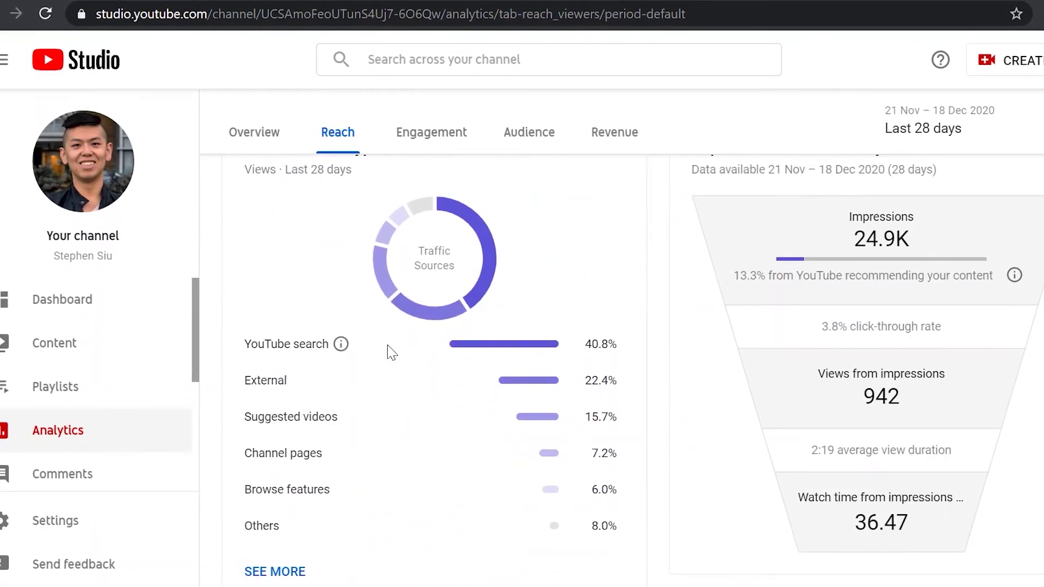
scroll(517, 312, "up", 7)
scroll(517, 312, "down", 15)
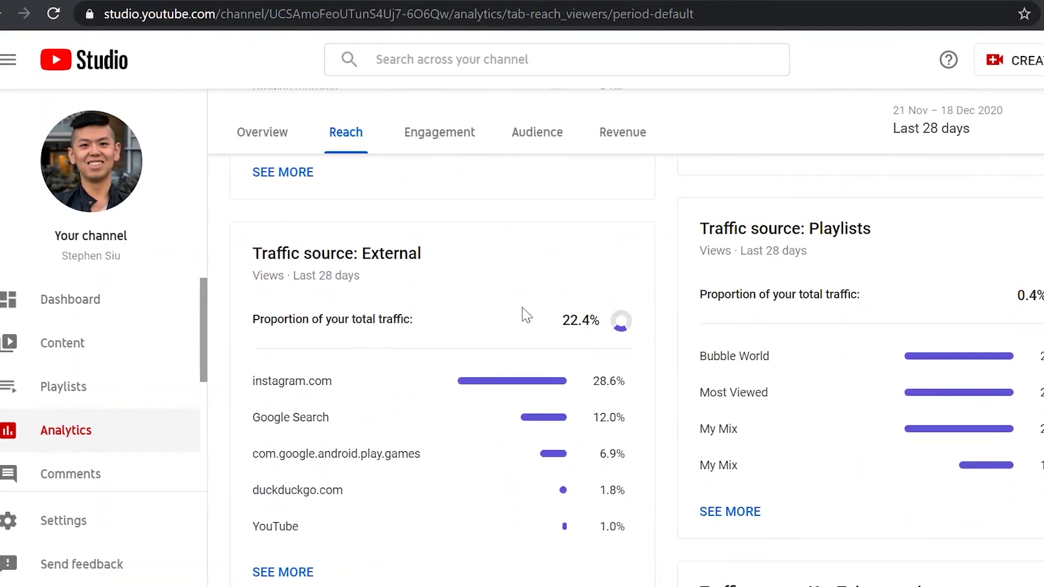
scroll(526, 314, "down", 8)
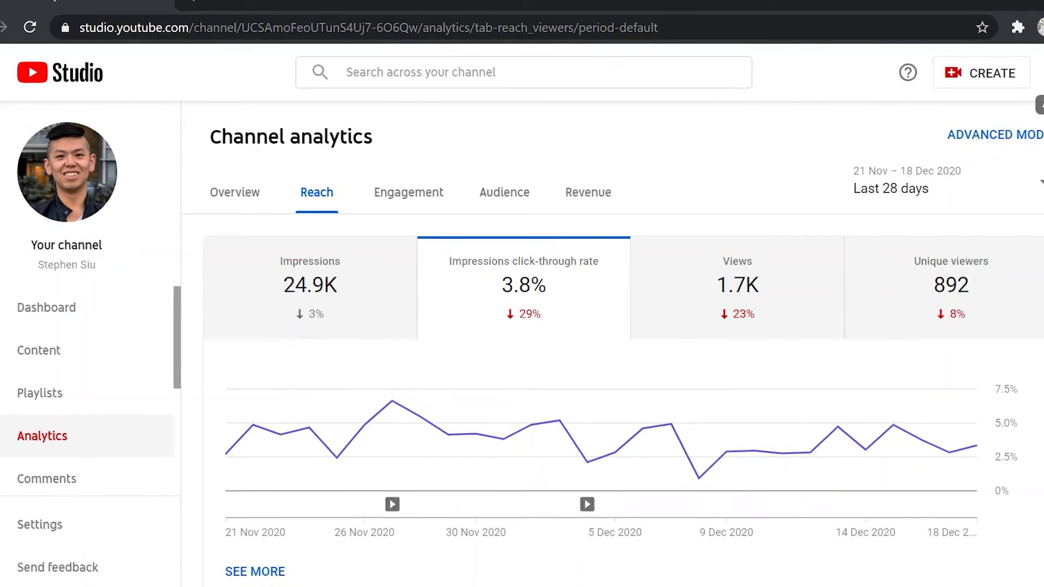
Open the channel's Audience analytics and examine subscriber watch time, top geographies, age and gender, subtitle languages and unique viewers
left_click(1043, 72)
left_click(705, 128)
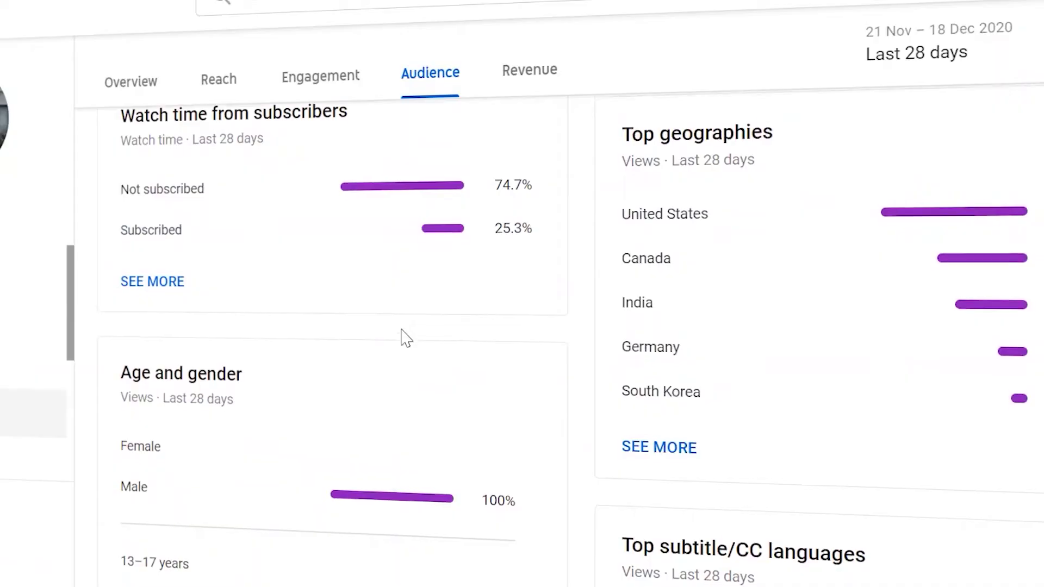
scroll(402, 339, "down", 2)
scroll(402, 340, "up", 2)
scroll(625, 345, "up", 1)
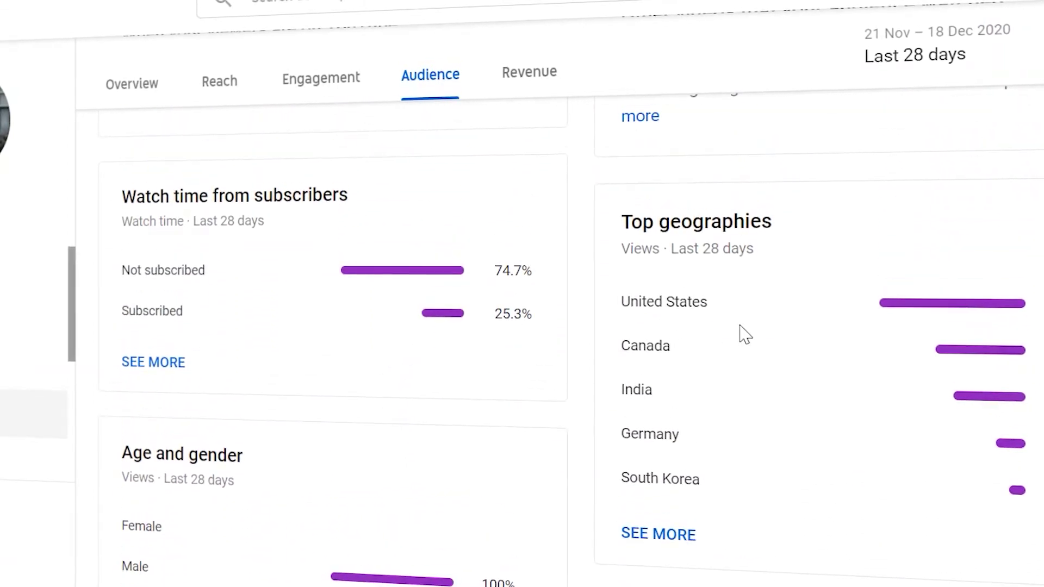
scroll(686, 359, "down", 4)
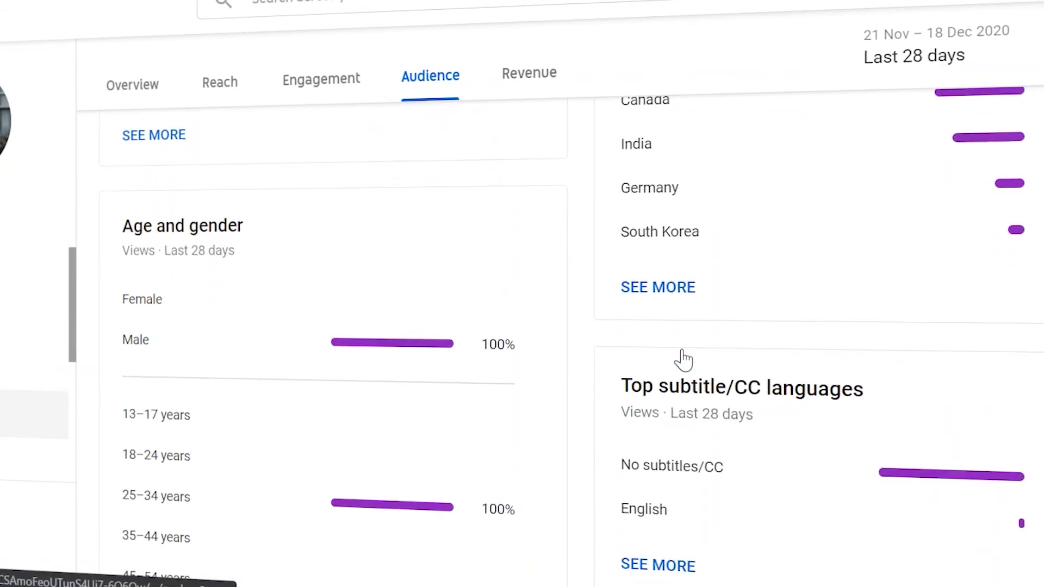
scroll(686, 359, "down", 1)
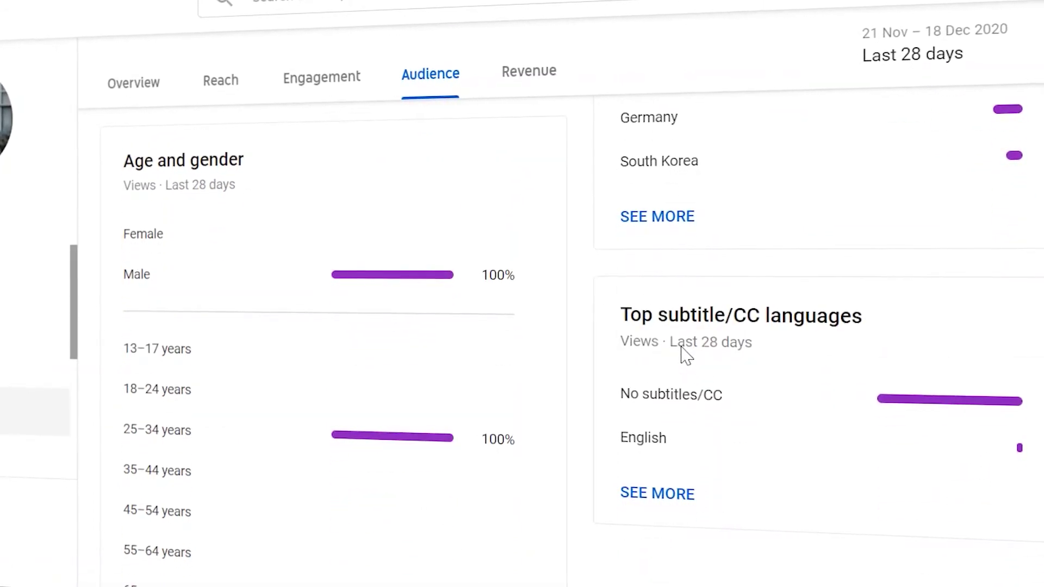
scroll(652, 356, "up", 1)
mouse_move(631, 356)
scroll(550, 291, "up", 2)
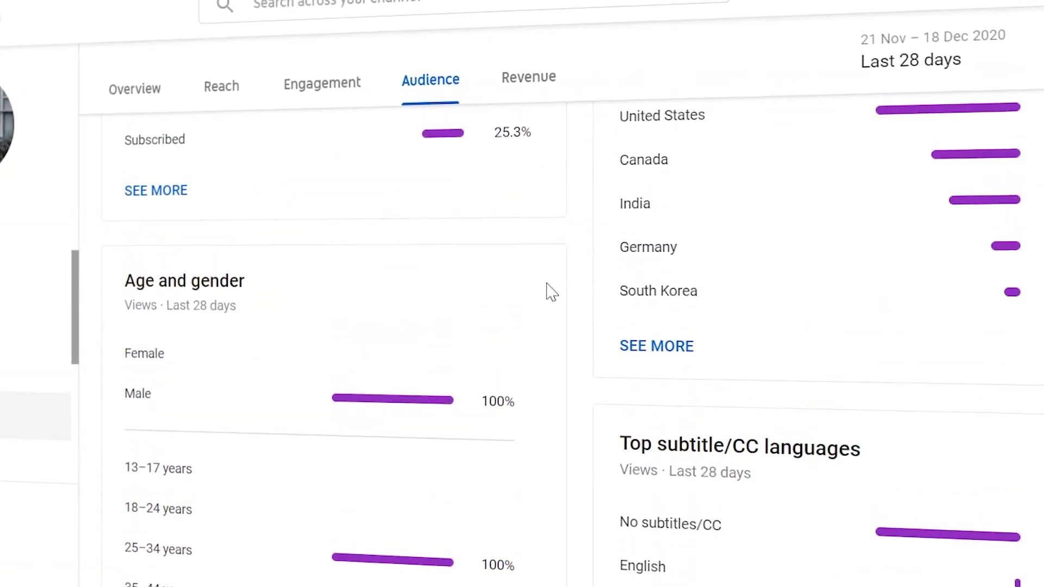
scroll(664, 296, "up", 3)
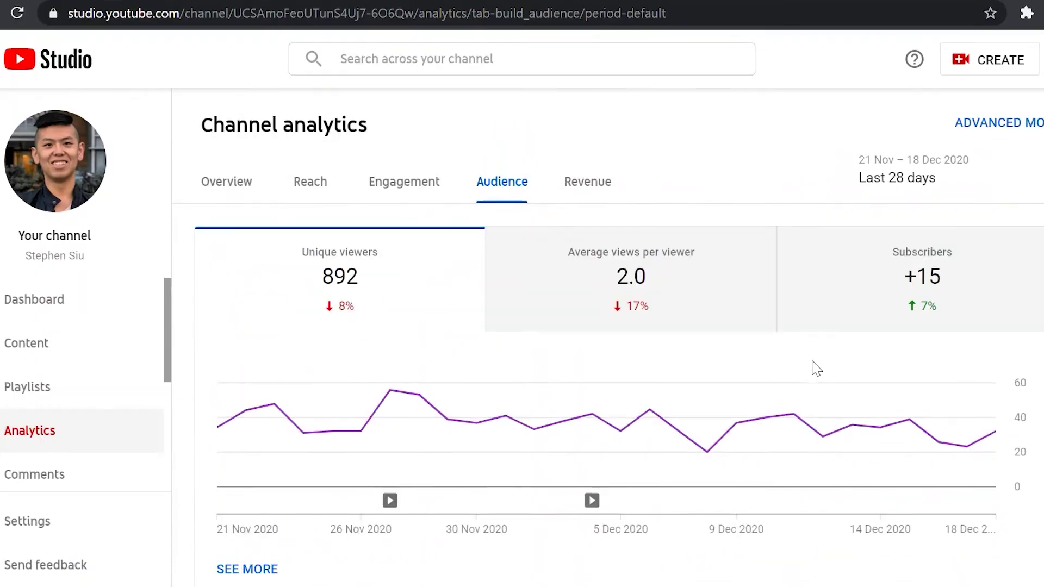
scroll(733, 361, "down", 1)
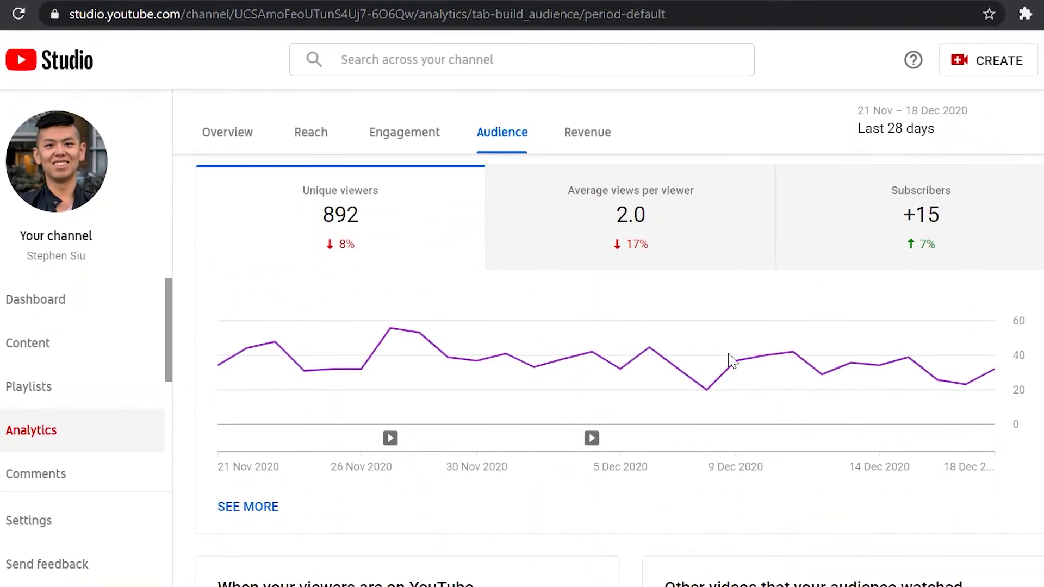